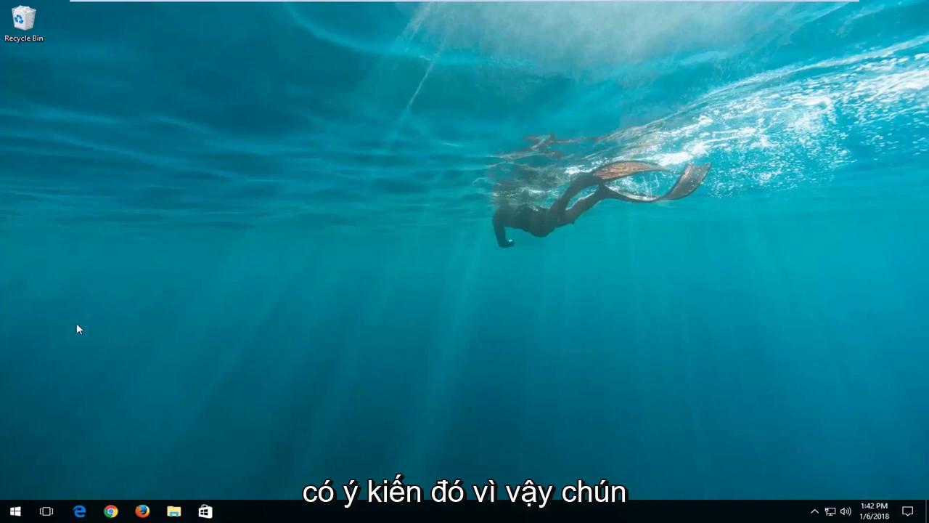
Step: Launch regedit as administrator and allow Registry Editor to make changes to the device
click(4, 516)
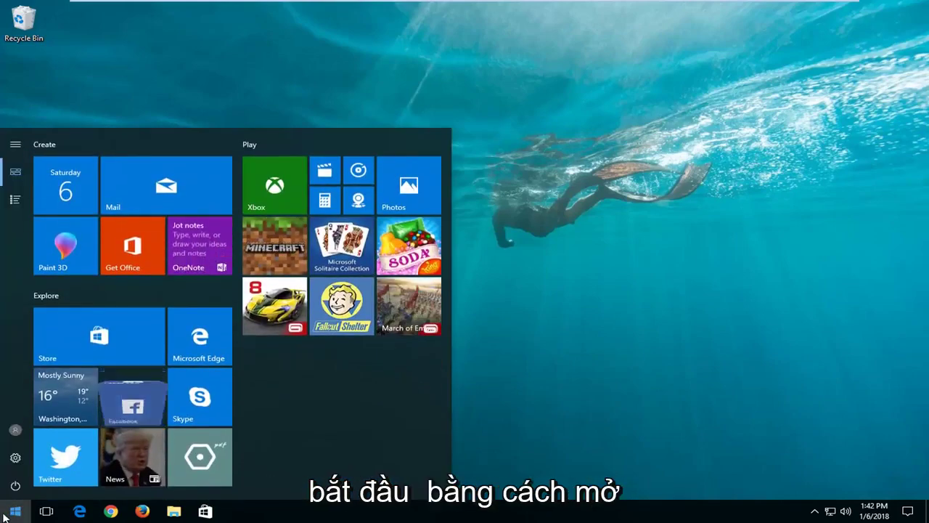
text(regedit)
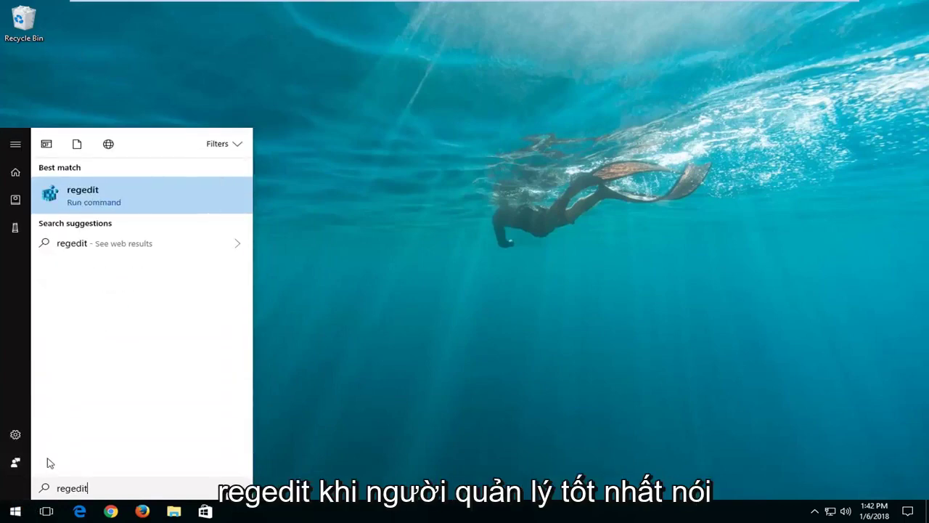
right_click(68, 199)
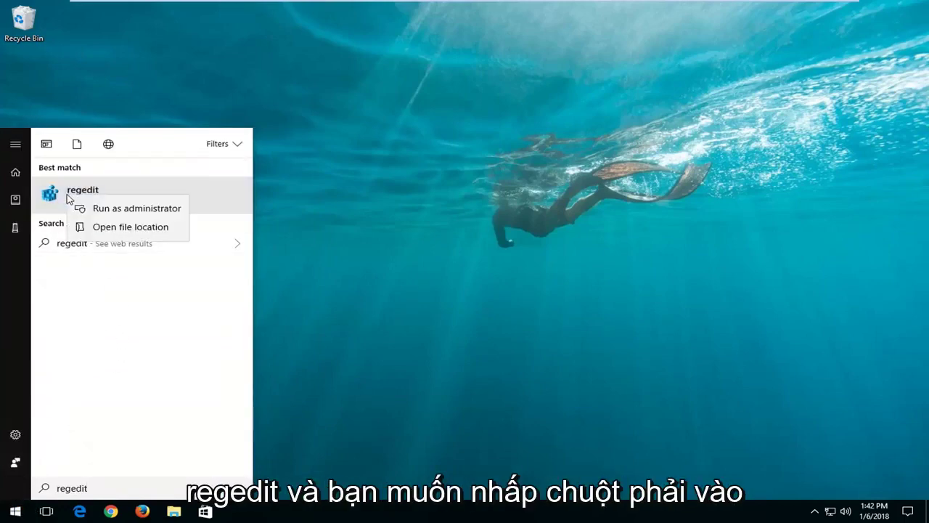
click(103, 208)
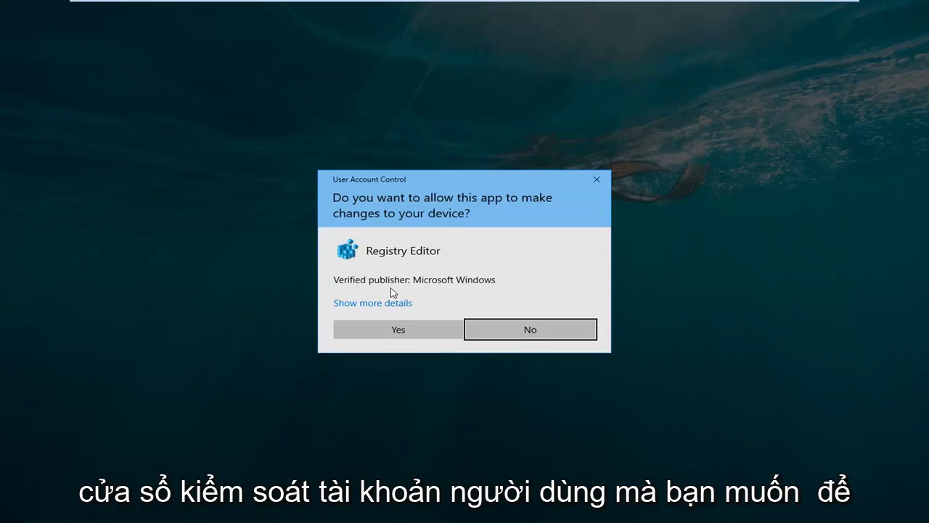
click(389, 331)
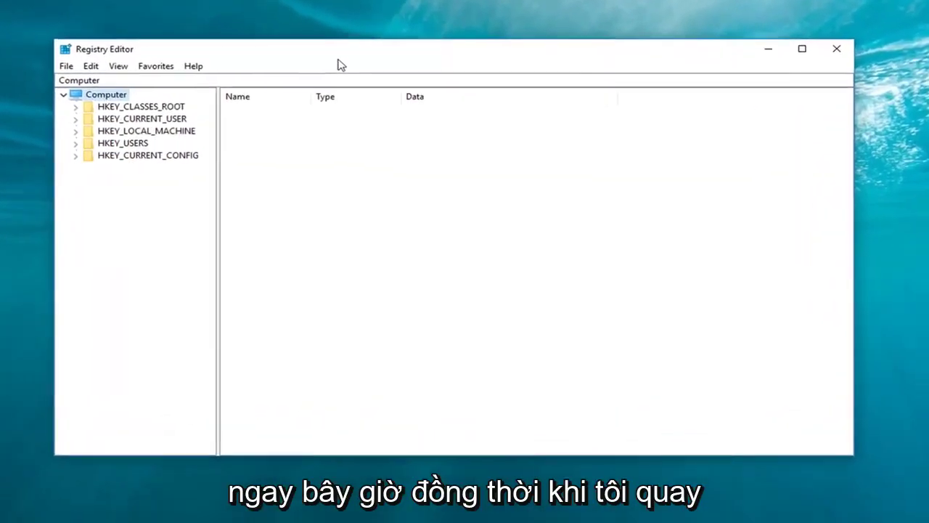
Step: Search the system for "services" and open the Services desktop app
key(super)
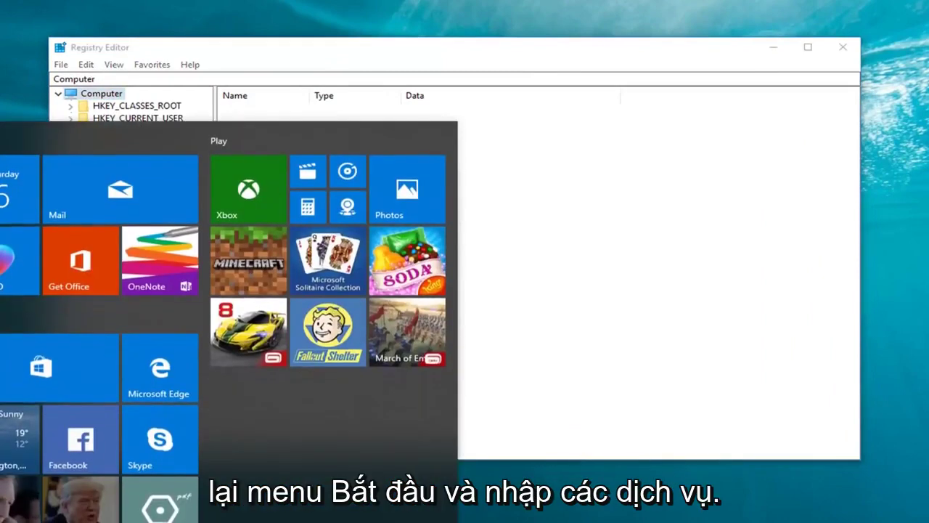
text(services)
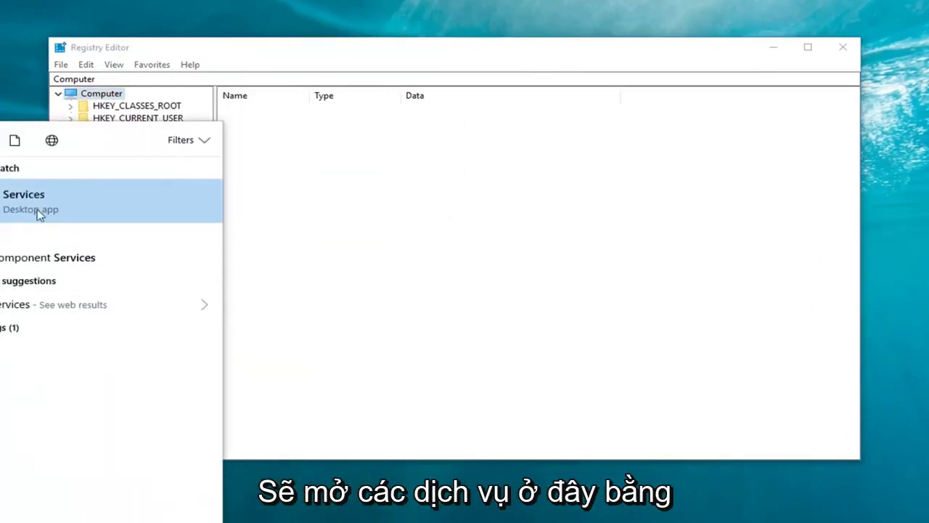
click(37, 210)
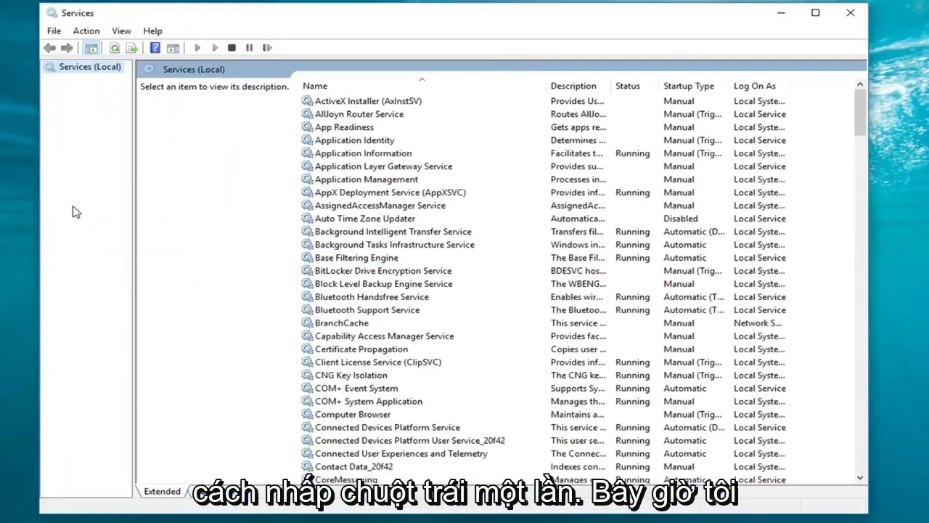
Step: Stop the Superfetch service from its properties, accept the dialog and close the Services window
drag(857, 112, 859, 329)
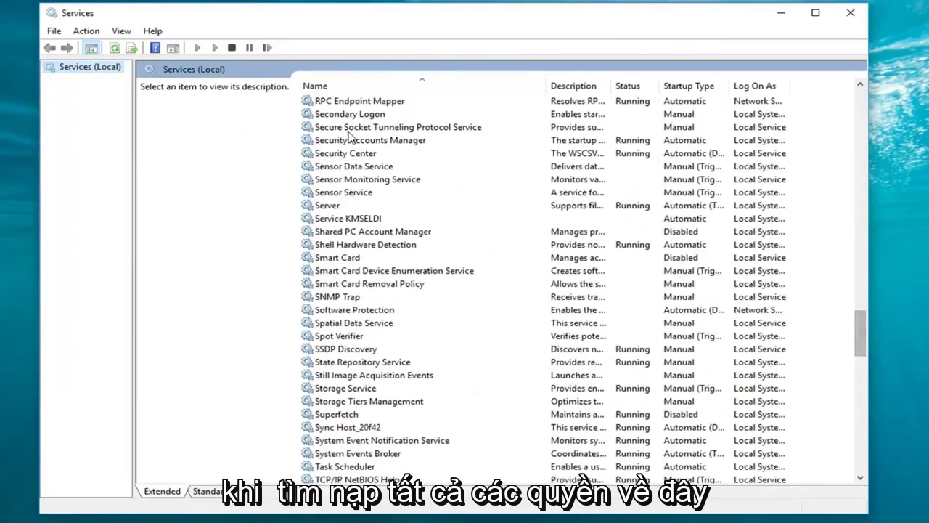
click(377, 127)
scroll(377, 127, up, 2)
scroll(326, 358, down, 3)
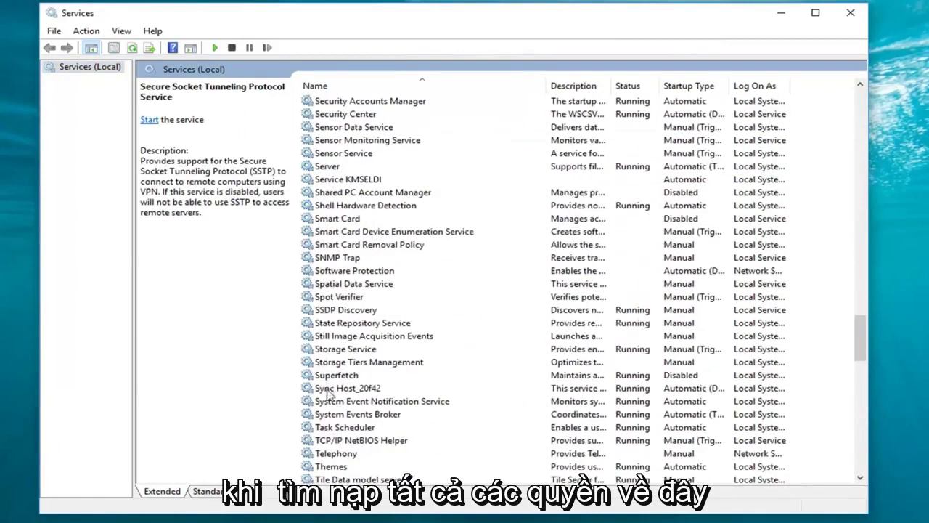
scroll(331, 392, down, 2)
click(338, 298)
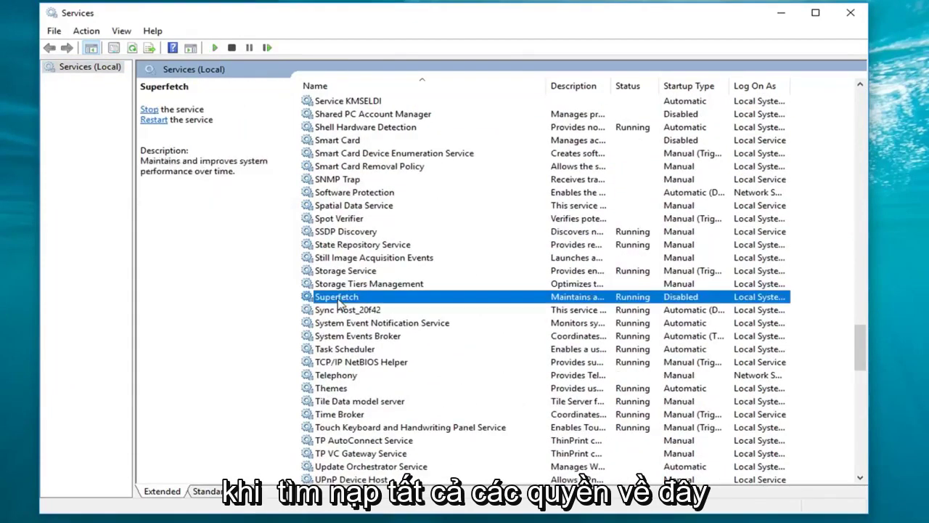
double_click(339, 299)
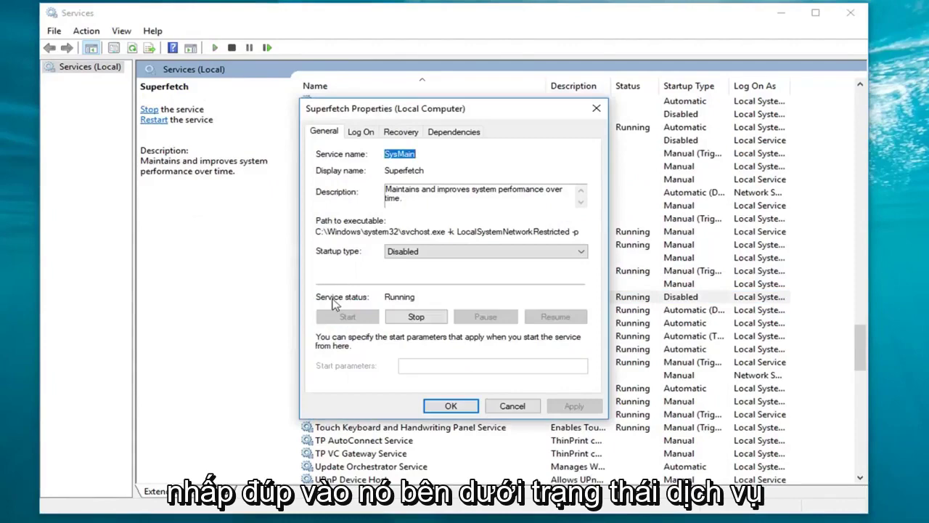
click(419, 324)
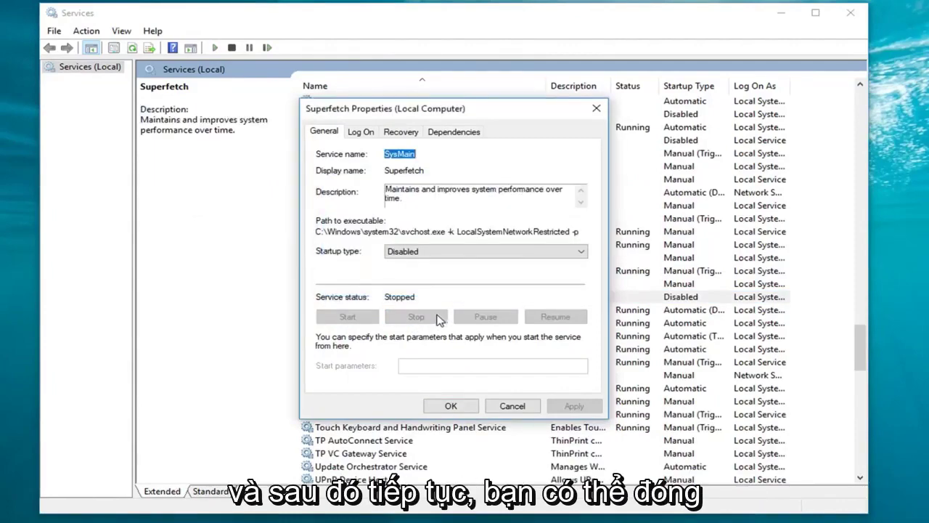
click(451, 405)
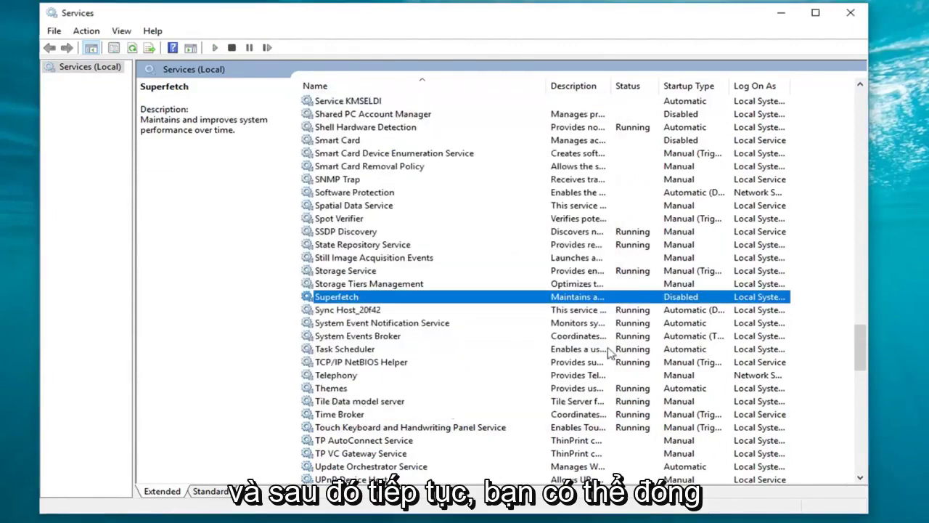
click(849, 13)
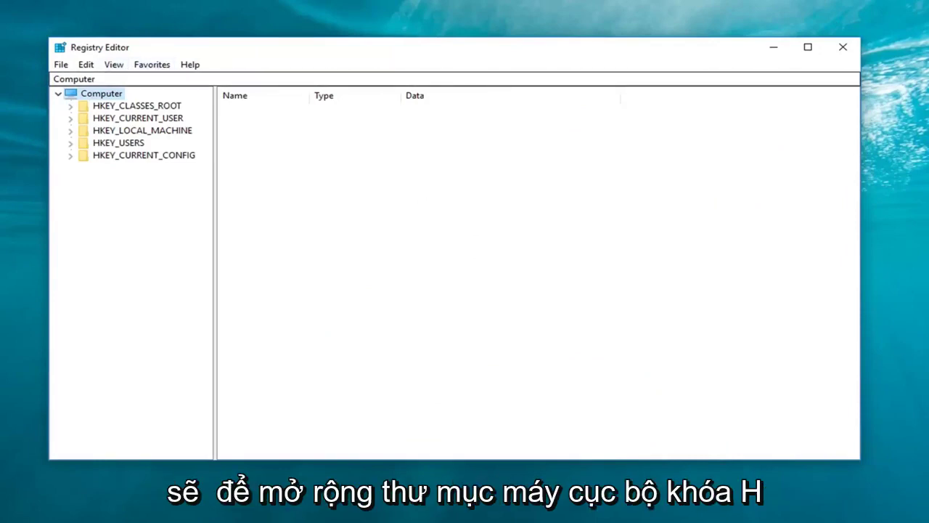
Step: In Registry Editor, expand HKEY_LOCAL_MACHINE\SYSTEM\CurrentControlSet\Control and widen the key tree so full key names fit
click(70, 131)
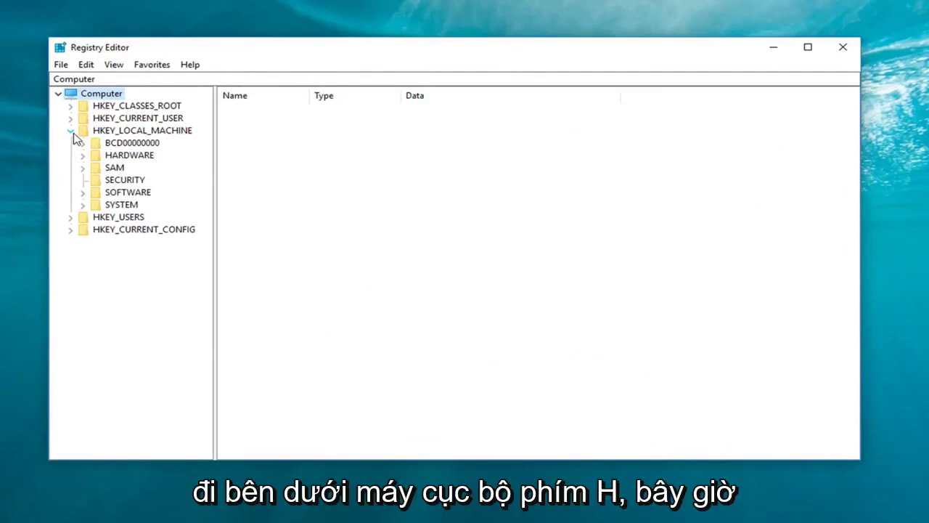
click(85, 205)
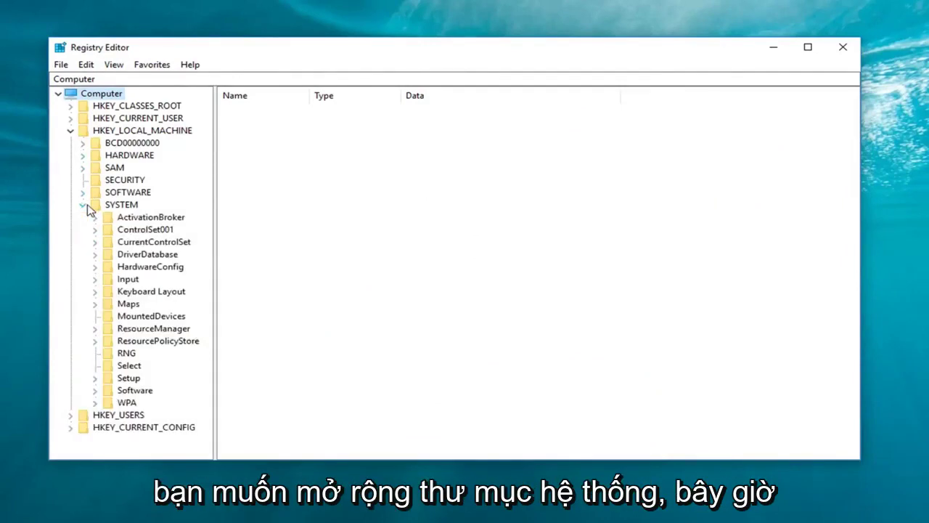
click(95, 242)
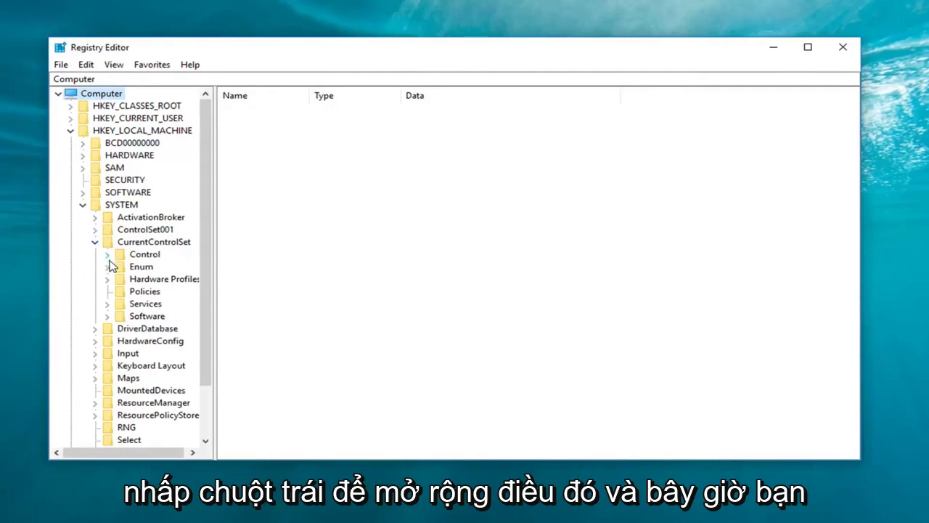
click(108, 256)
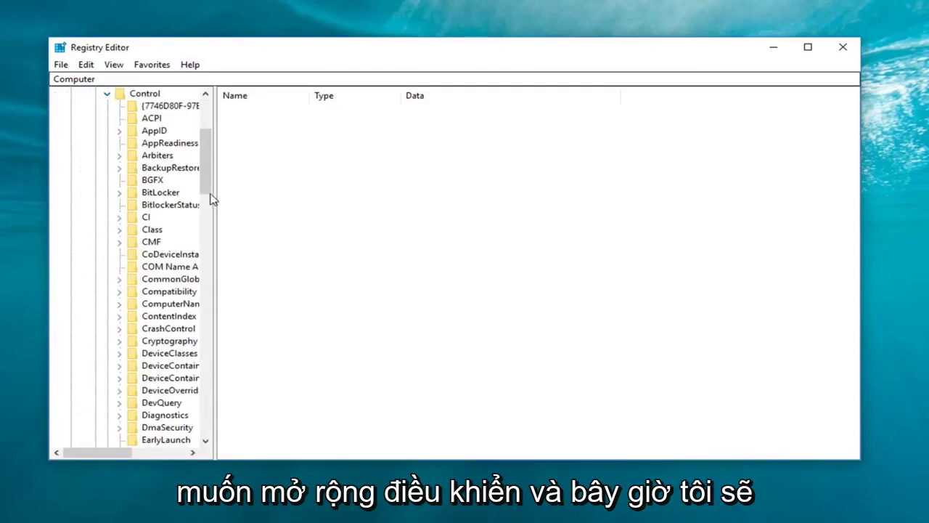
drag(216, 98, 344, 134)
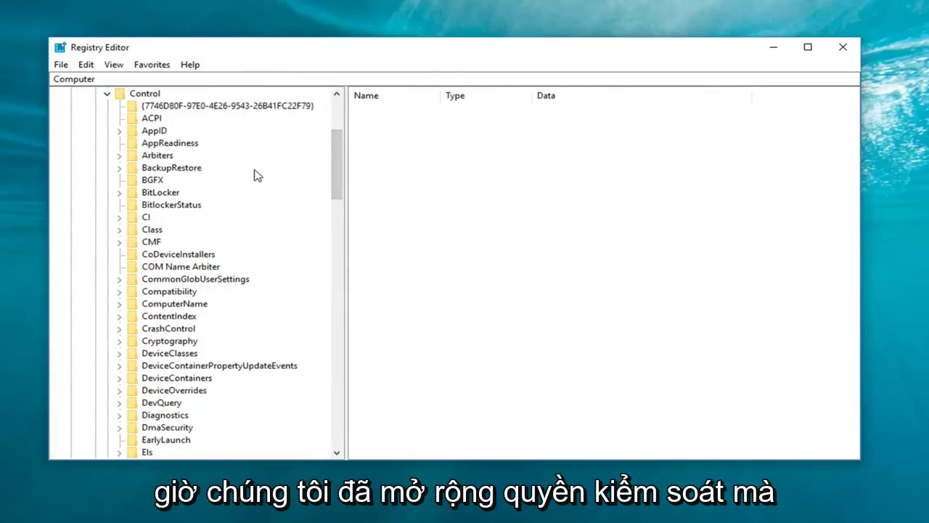
Step: Select the Session Manager key under Control and expand its subkeys
scroll(246, 216, down, 3)
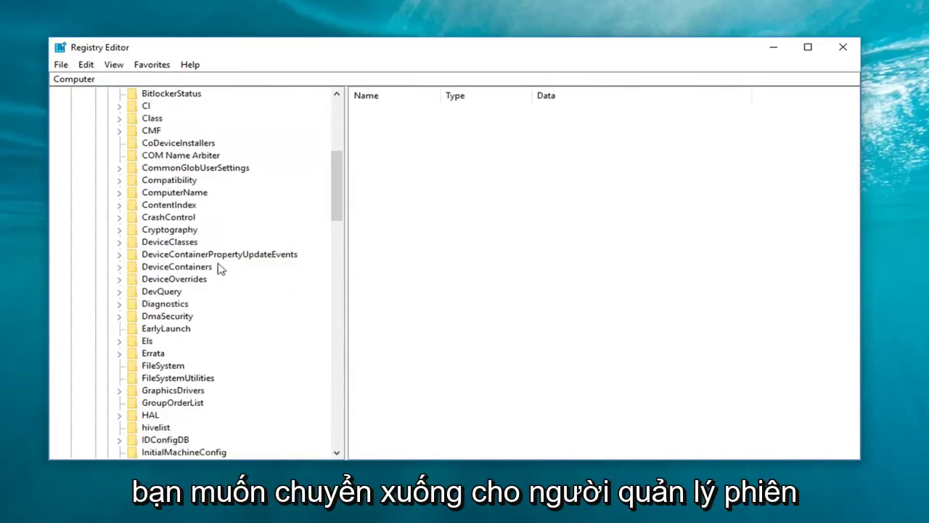
scroll(216, 287, down, 17)
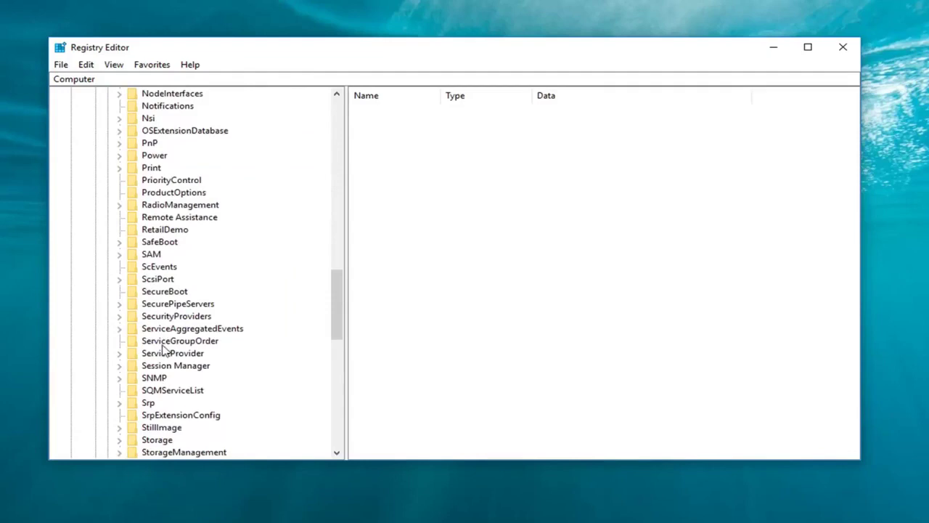
click(163, 366)
scroll(138, 327, down, 3)
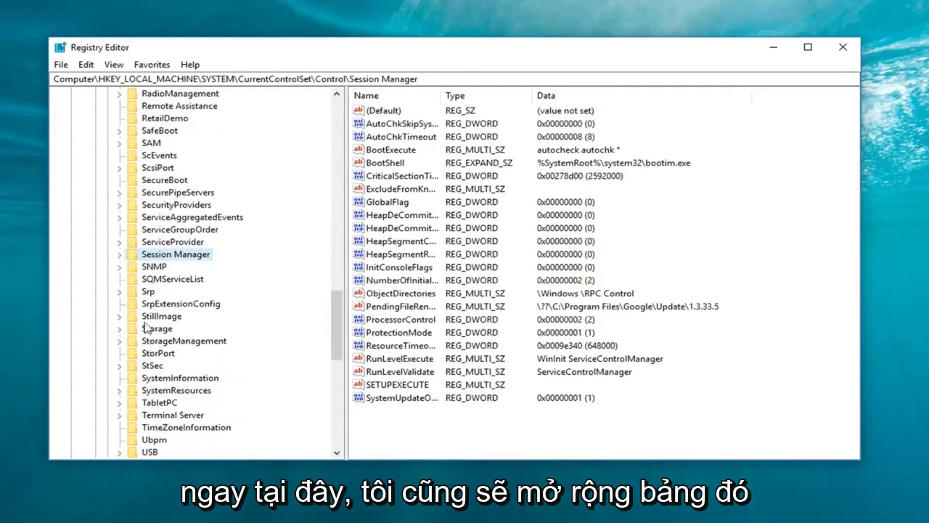
click(120, 256)
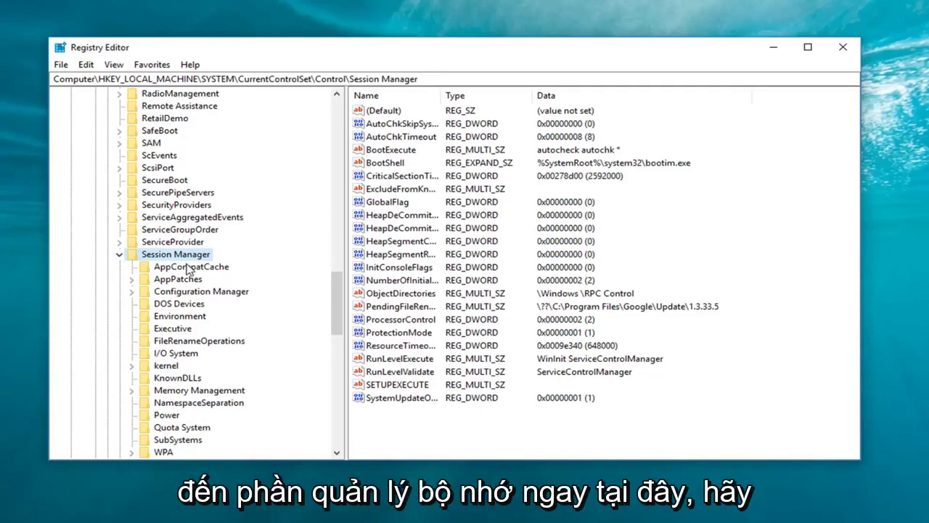
Step: Expand Memory Management under Session Manager and open its PrefetchParameters key
scroll(187, 270, down, 2)
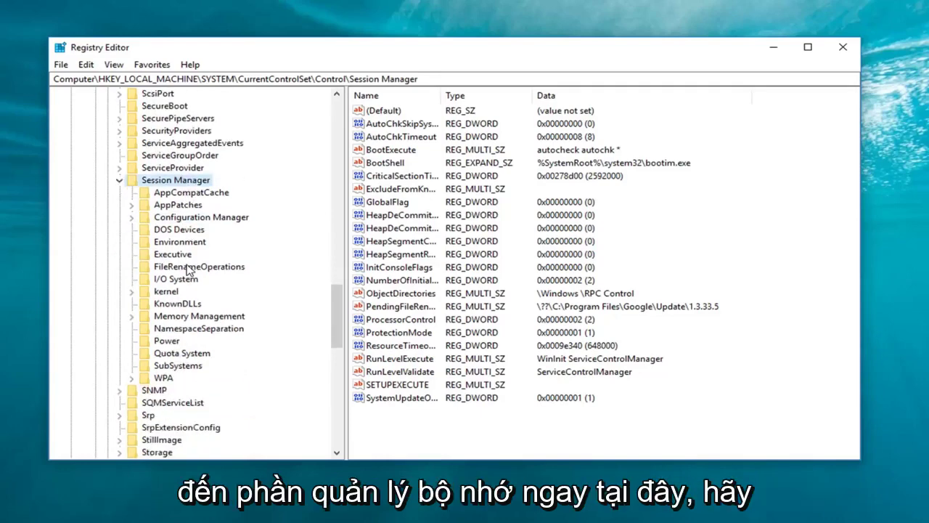
click(190, 306)
click(162, 316)
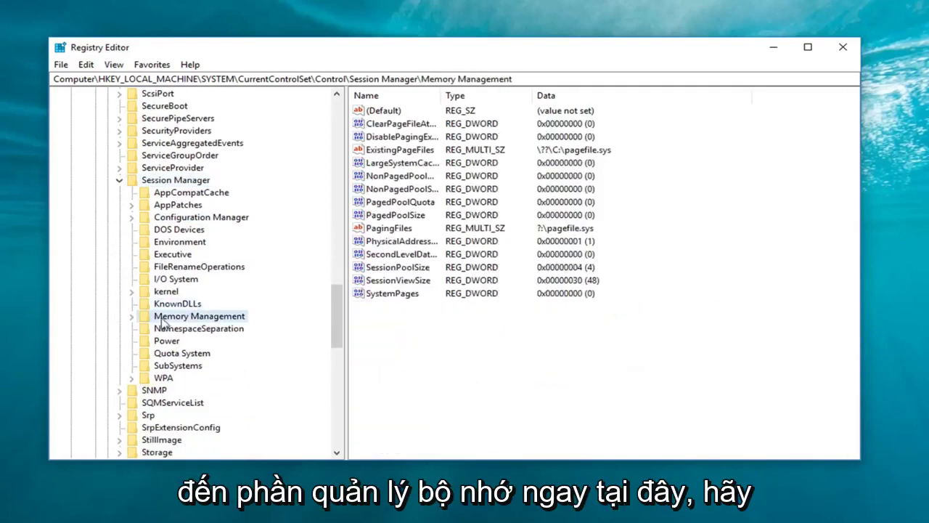
click(132, 317)
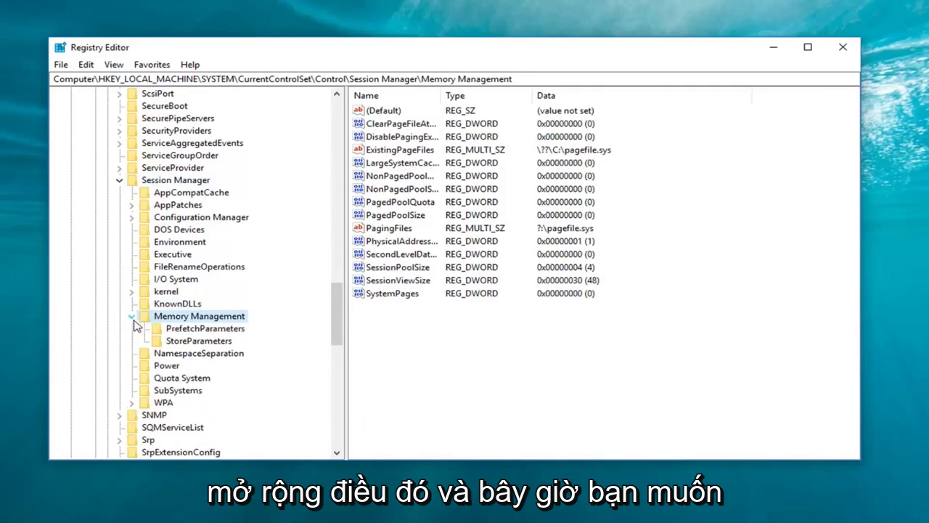
click(181, 333)
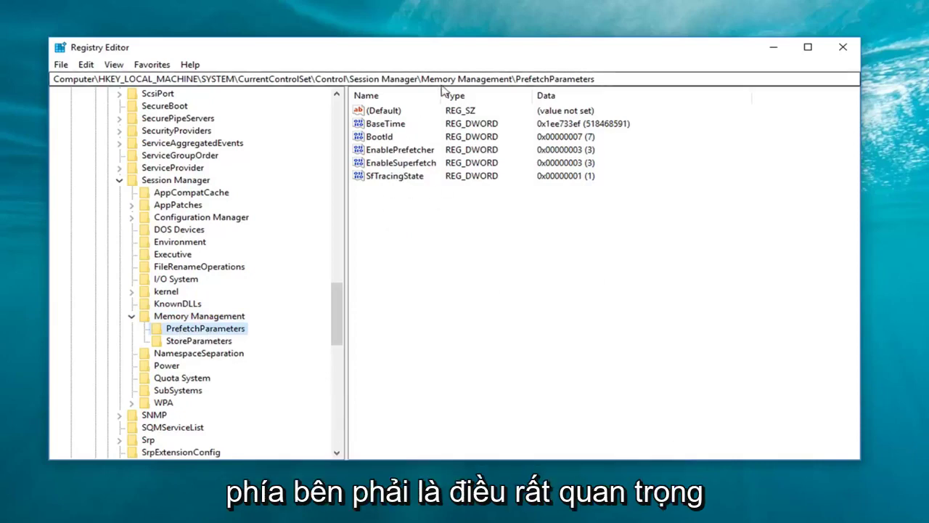
Step: Widen the Name column of the value list and set the EnablePrefetcher value data to 2
drag(441, 93, 500, 95)
click(386, 151)
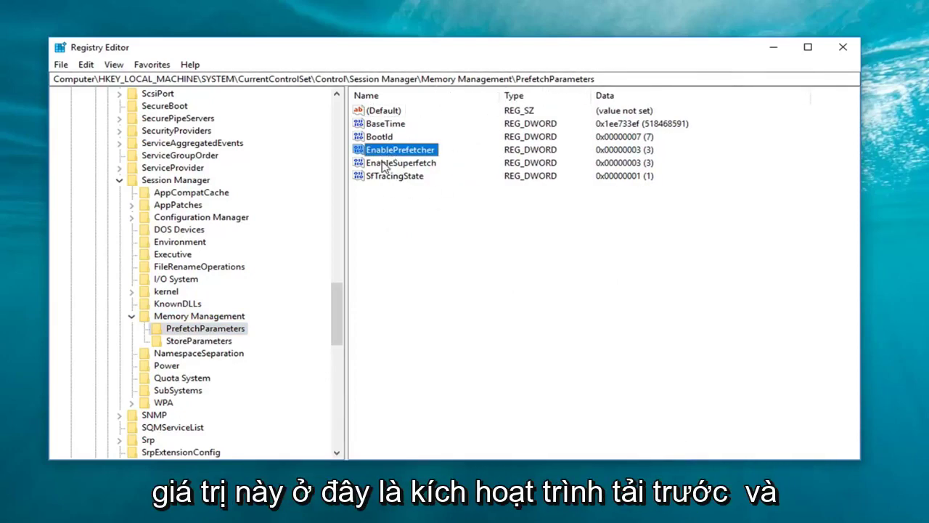
click(386, 164)
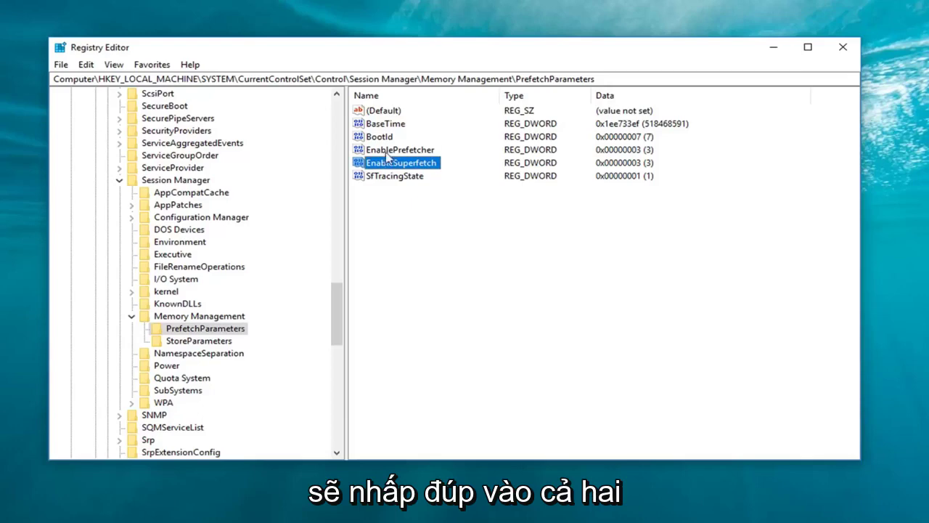
click(373, 152)
double_click(374, 152)
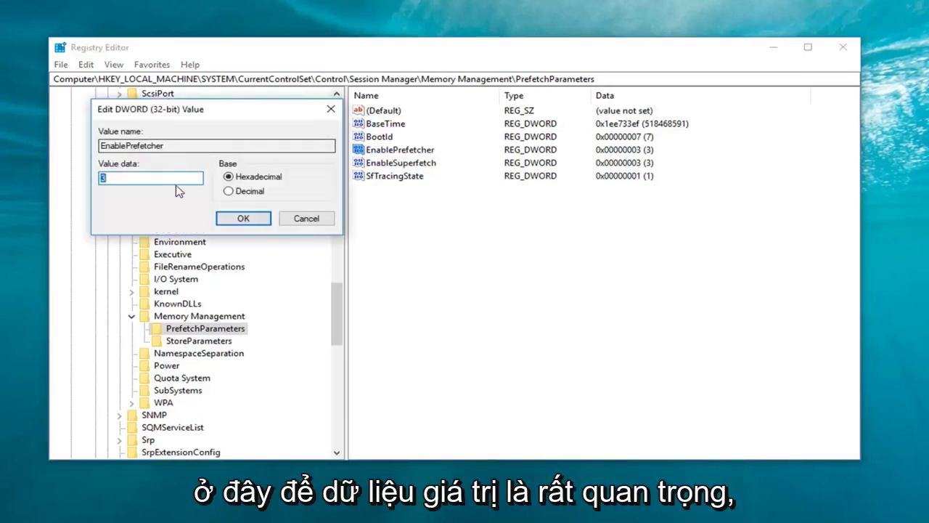
click(133, 178)
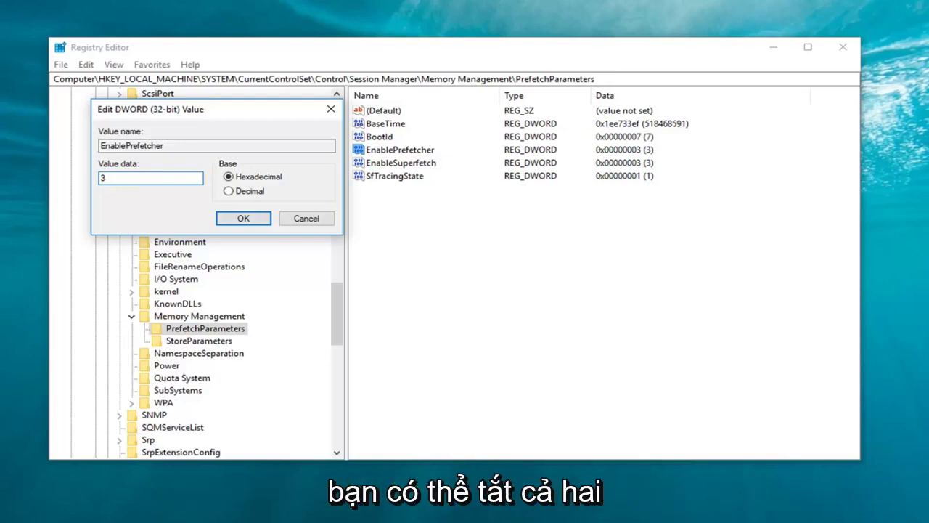
double_click(102, 178)
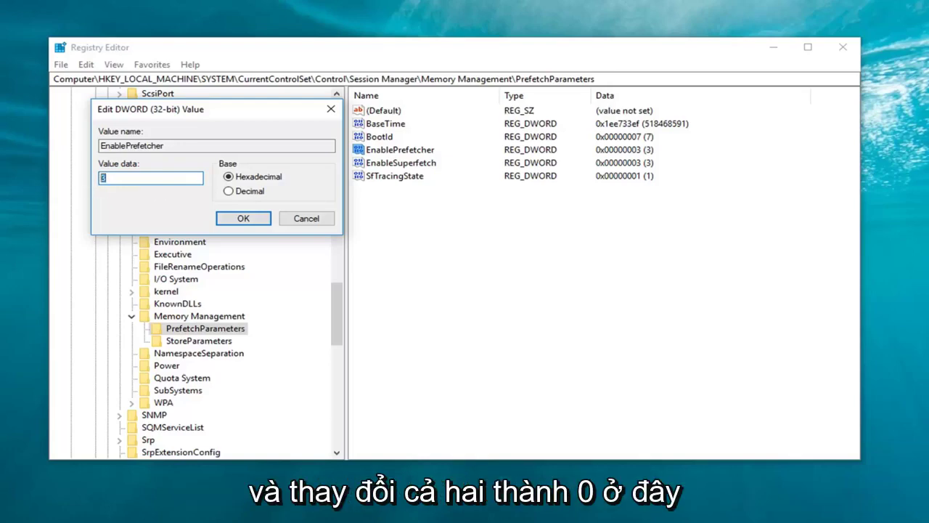
click(103, 178)
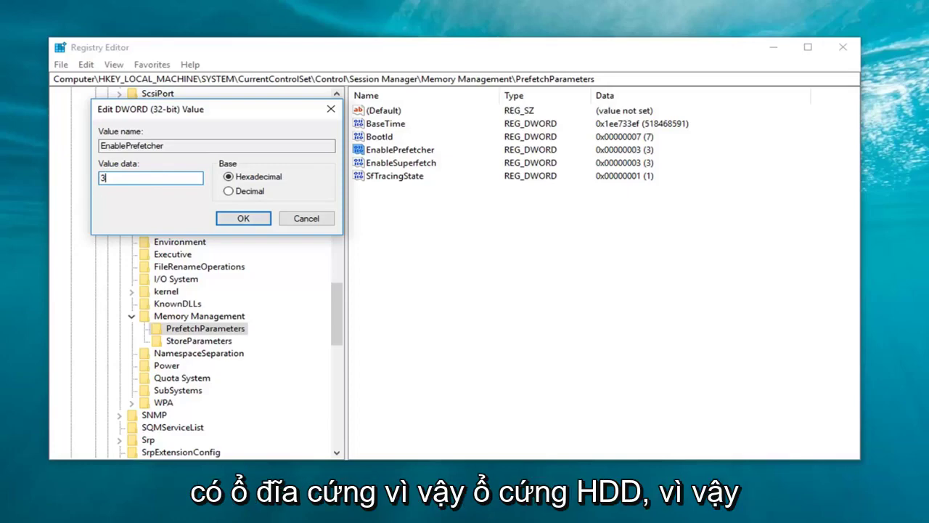
double_click(103, 178)
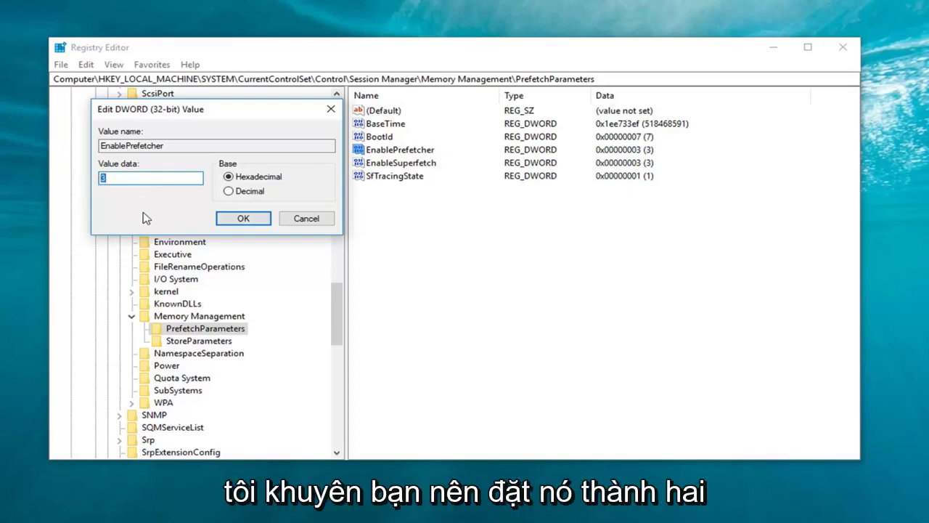
text(2)
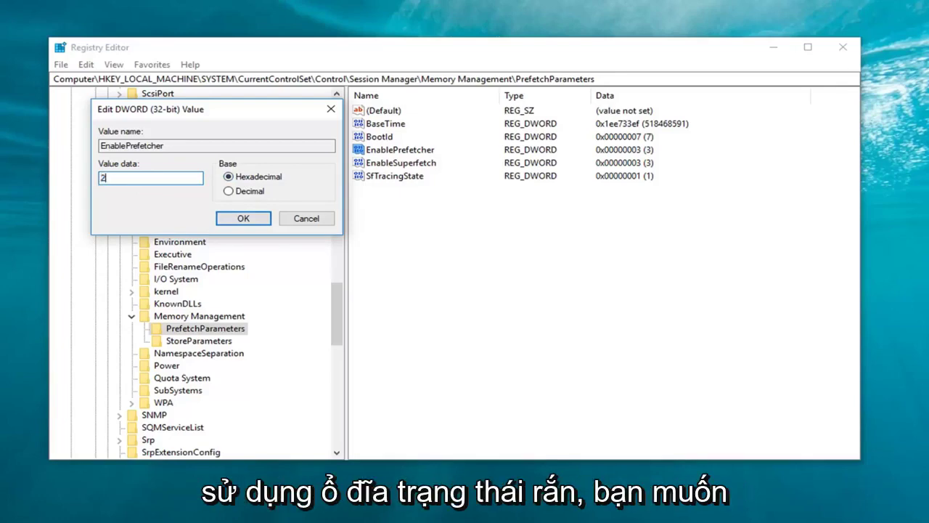
click(243, 219)
Step: Set the EnableSuperfetch value data to 2 and close Registry Editor
double_click(425, 164)
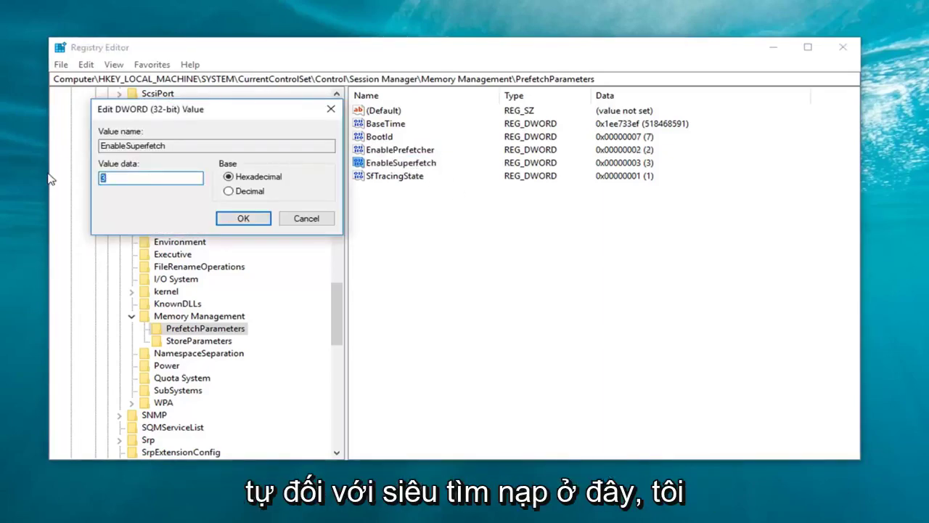
text(2)
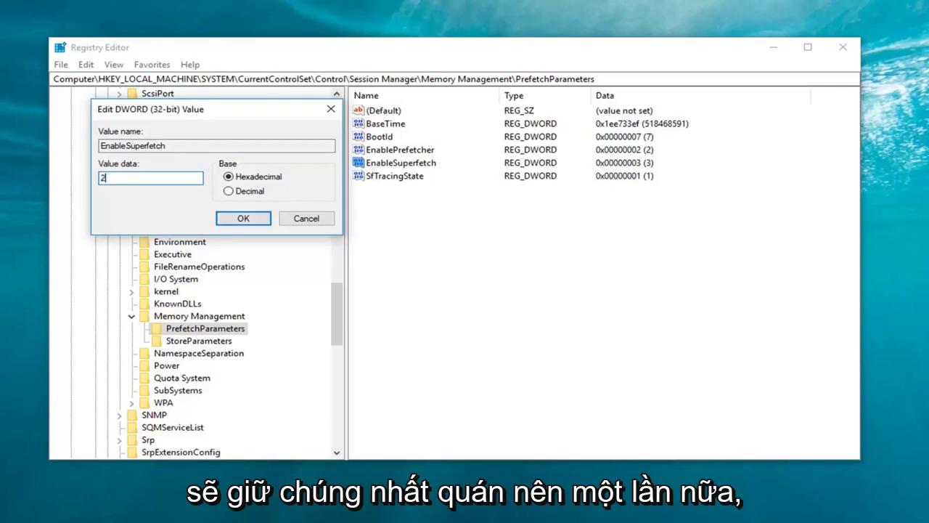
click(245, 222)
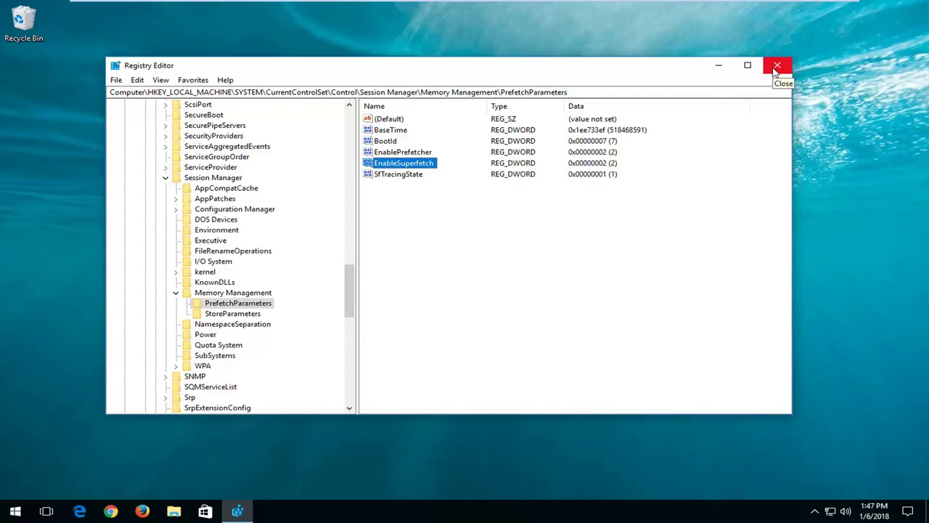
click(776, 68)
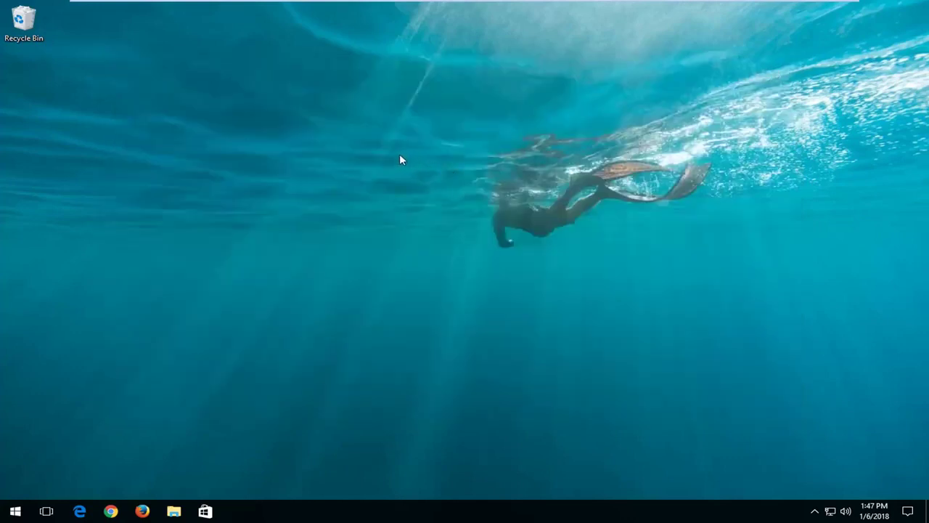